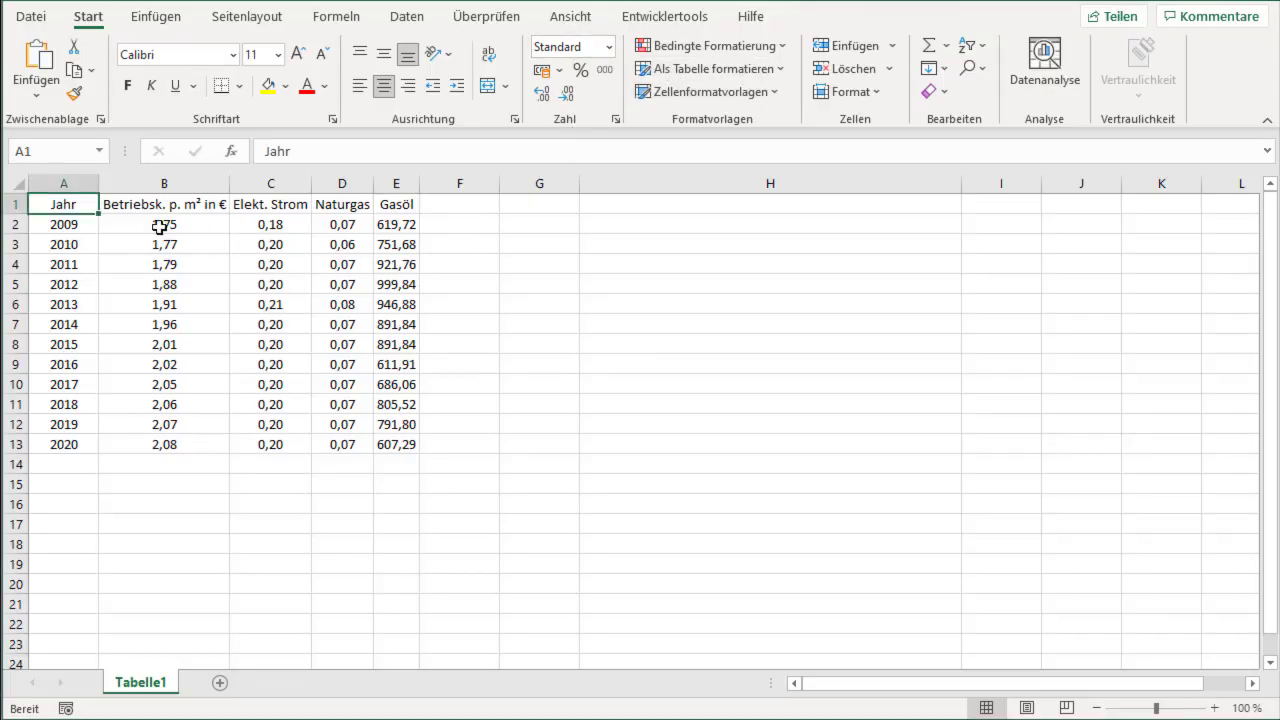
In Excel, inspect the 2017 operating cost, the Naturgas and Gasöl headings, and the 2011 electricity price.
{"action": "left_click", "coordinate": [187, 383]}
{"action": "left_click", "coordinate": [186, 207]}
{"action": "left_click", "coordinate": [316, 208]}
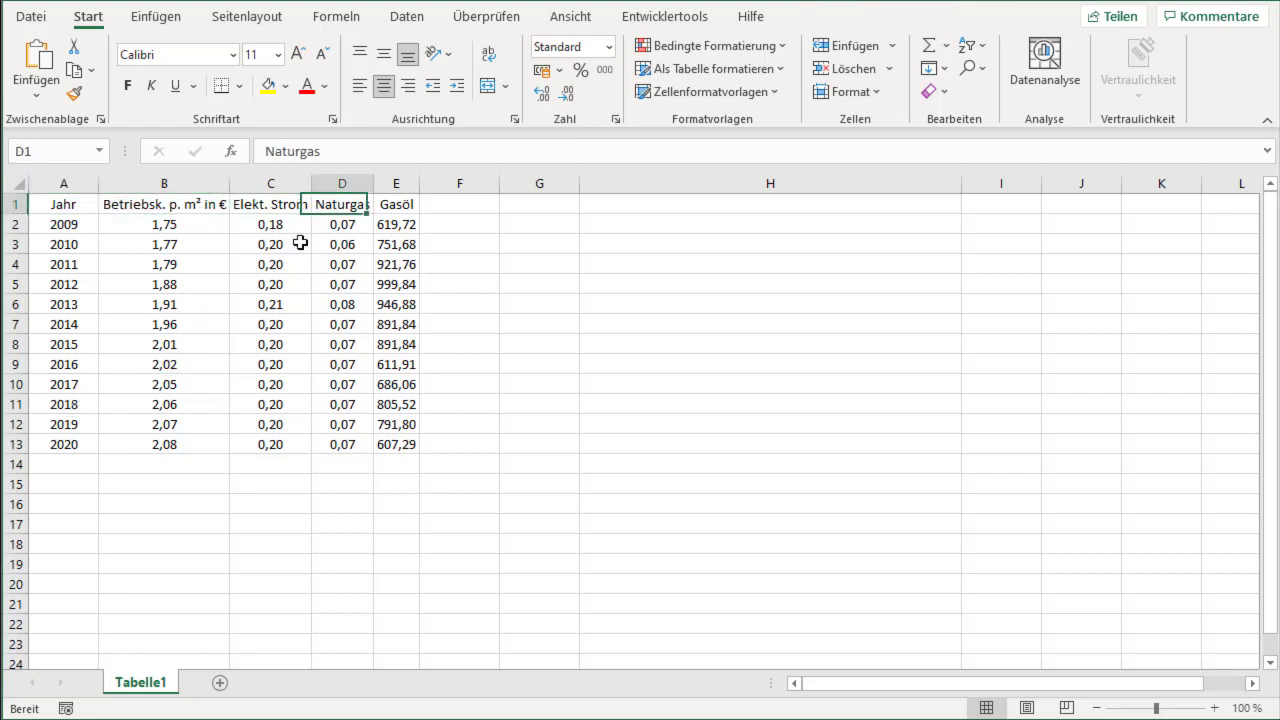
{"action": "left_click", "coordinate": [411, 206]}
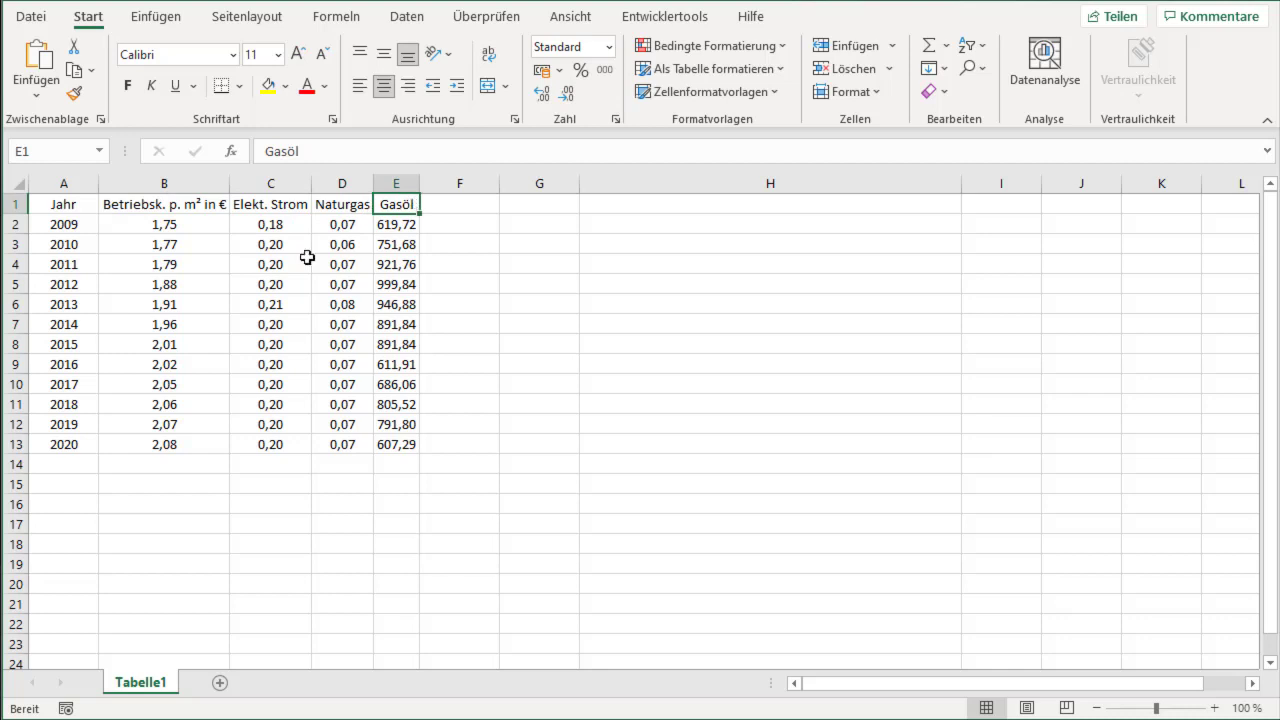
{"action": "left_click", "coordinate": [272, 262]}
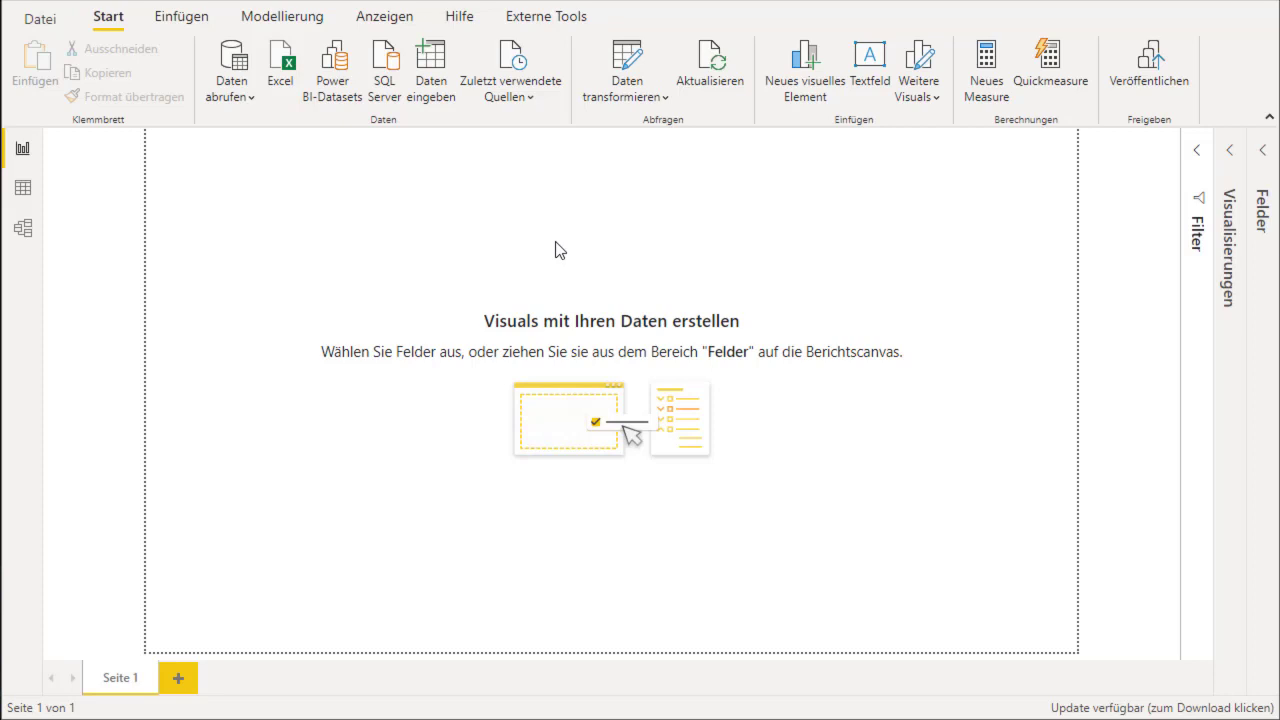
Expand the Felder and Visualisierungen panes, then choose 'Weitere Visuals abrufen' from the '...' menu.
{"action": "left_click", "coordinate": [1250, 160]}
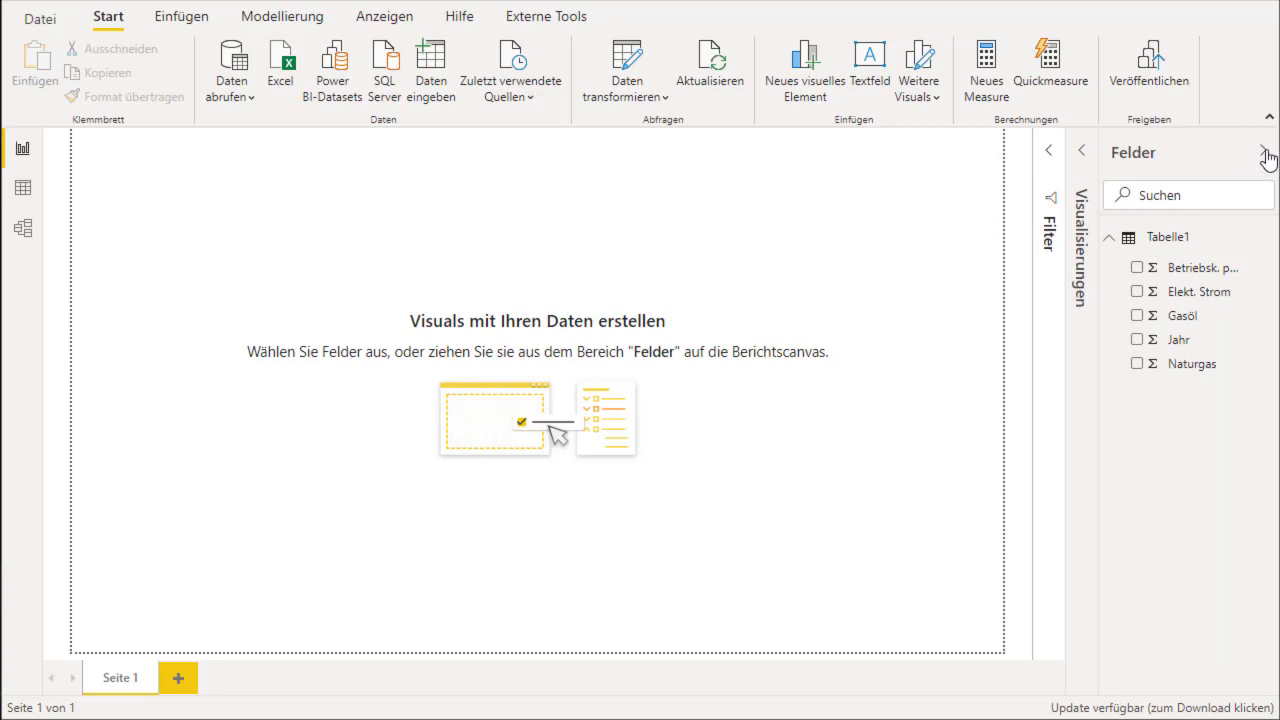
{"action": "left_click", "coordinate": [1267, 158]}
{"action": "left_click", "coordinate": [1137, 200]}
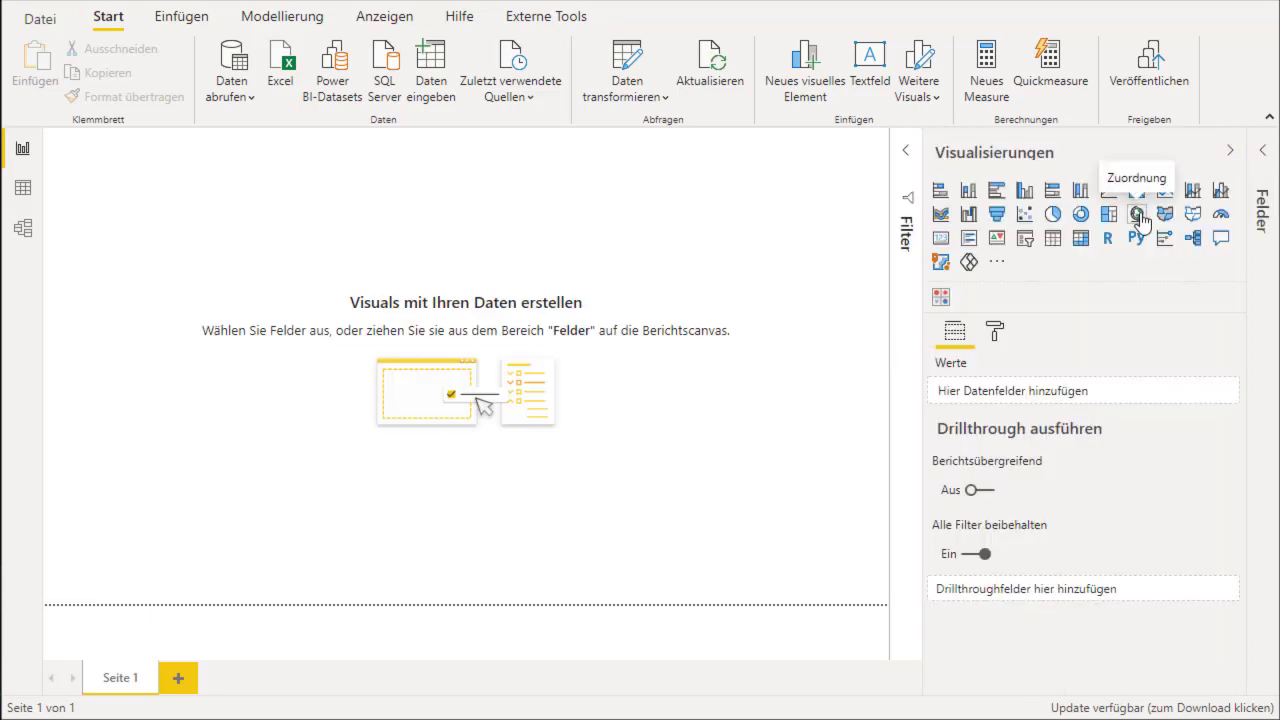
{"action": "left_click", "coordinate": [999, 266]}
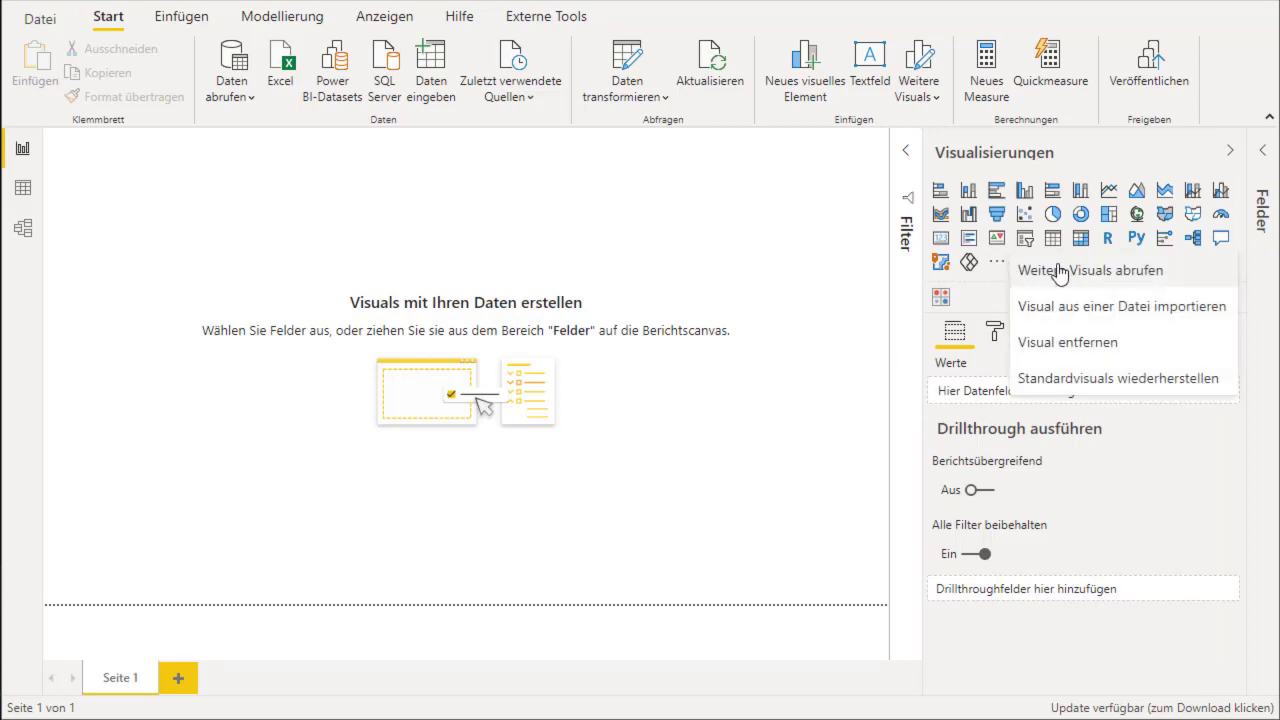
{"action": "left_click", "coordinate": [999, 264]}
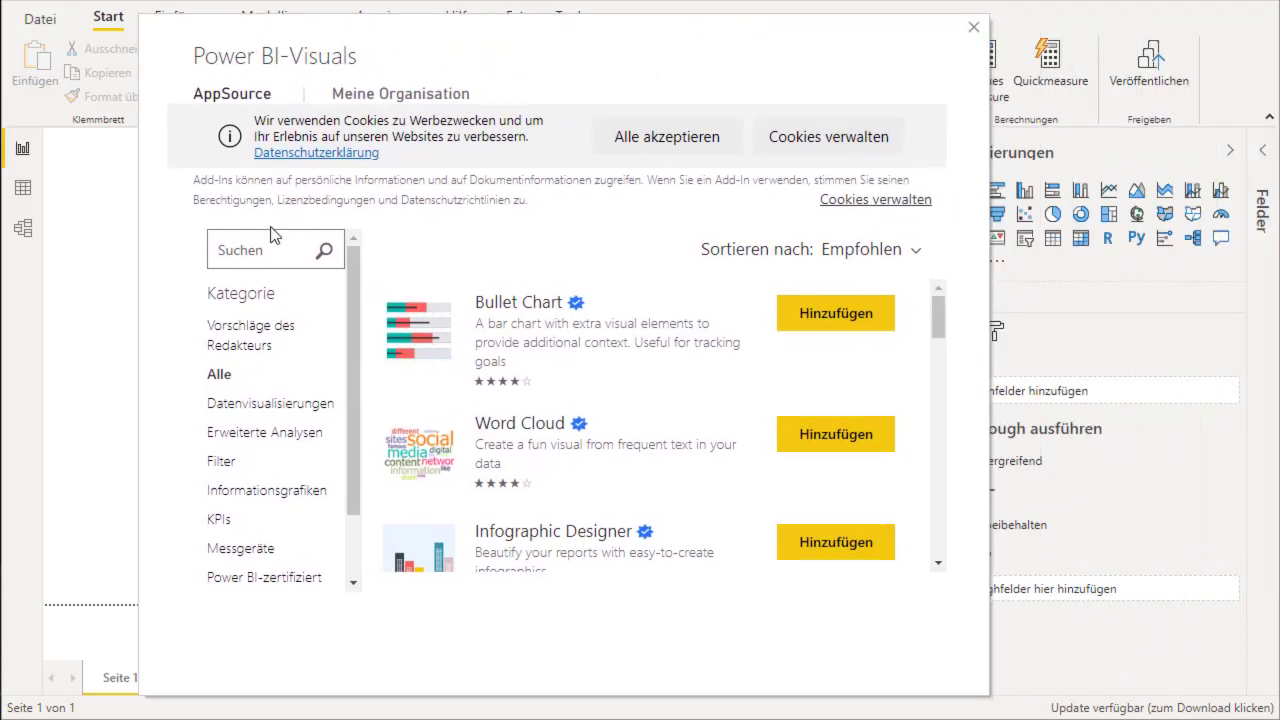
Search the visuals marketplace for 'corre', review the Correlation plot details page, then close the store.
{"action": "left_click", "coordinate": [269, 248]}
{"action": "type", "text": "korre"}
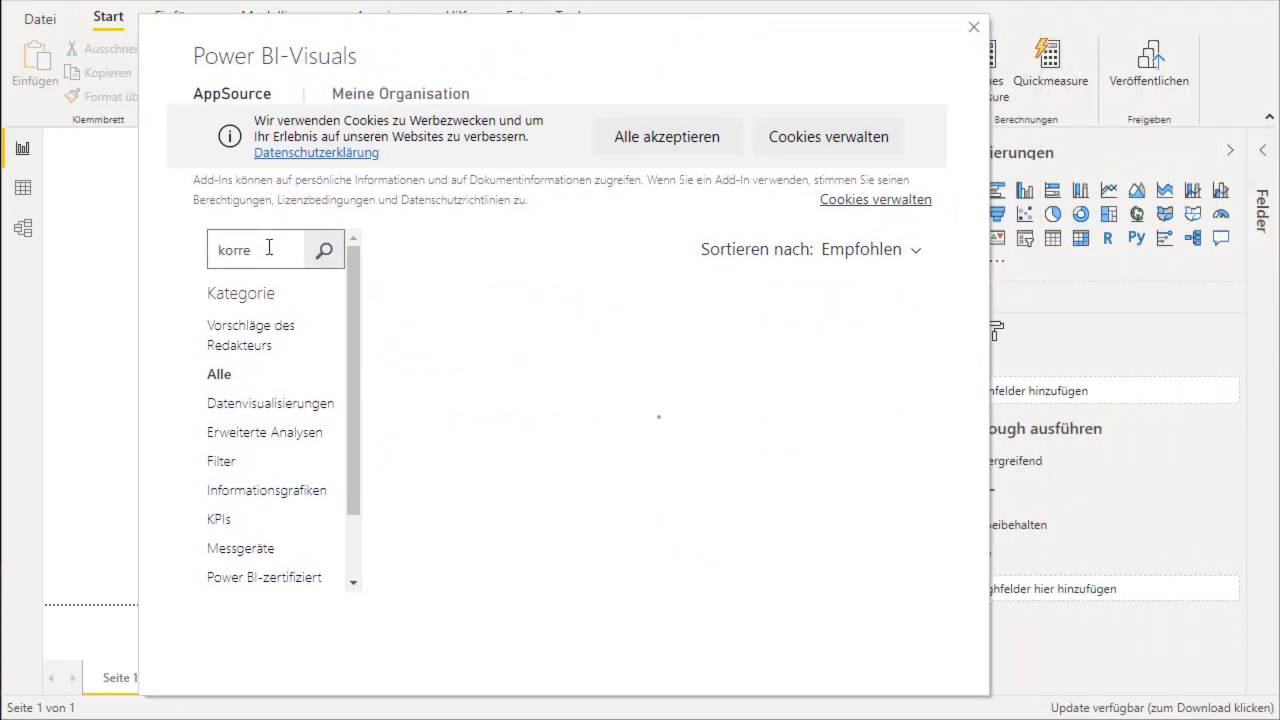
{"action": "double_click", "coordinate": [235, 246]}
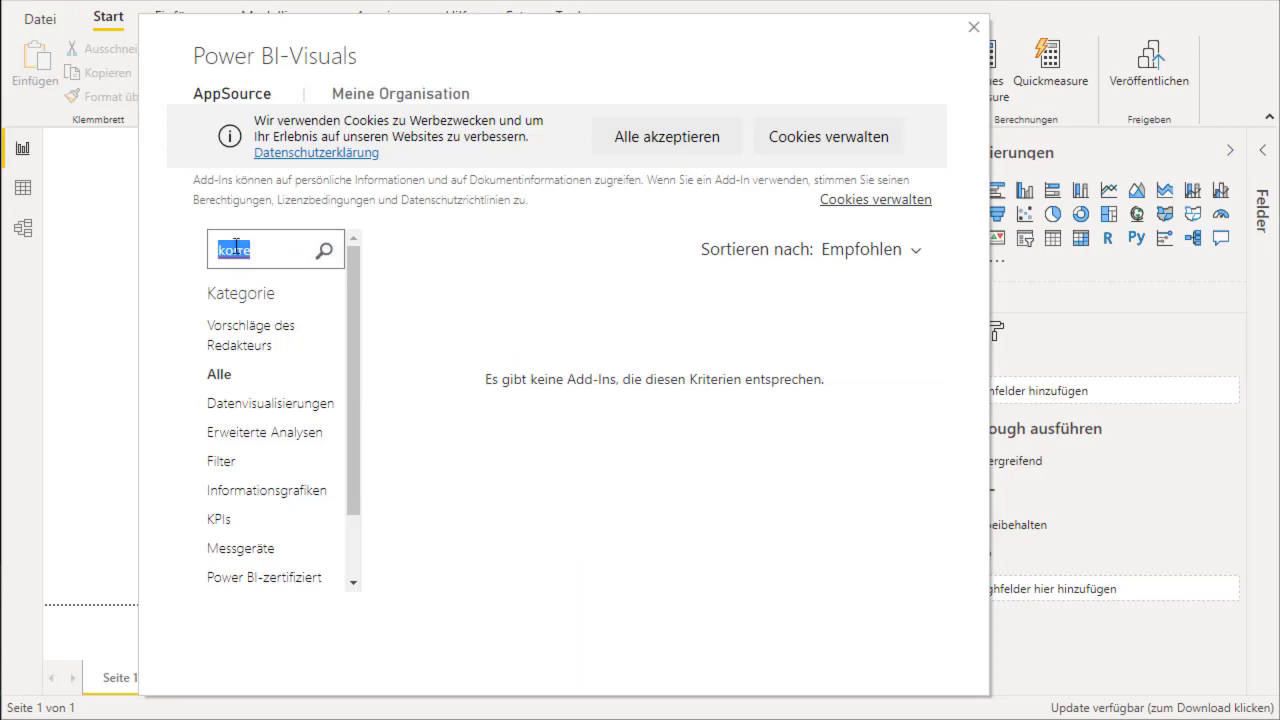
{"action": "type", "text": "corre"}
{"action": "left_click", "coordinate": [323, 252]}
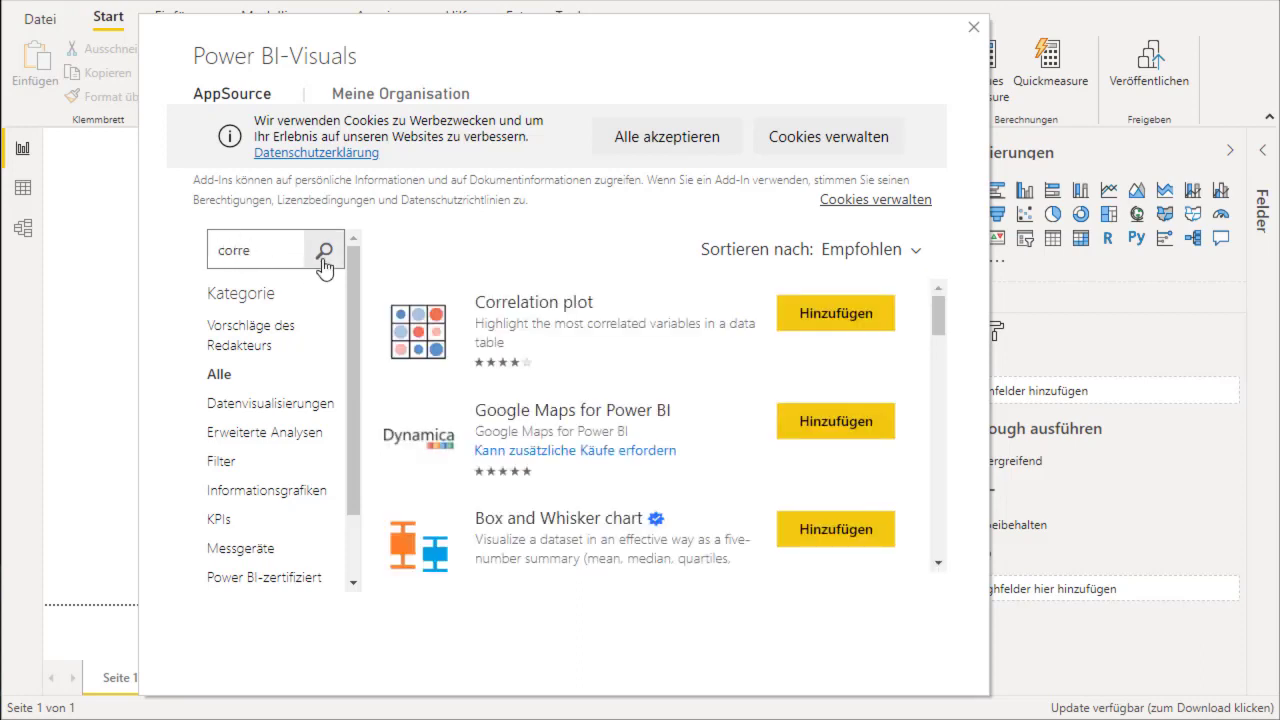
{"action": "left_click", "coordinate": [532, 332]}
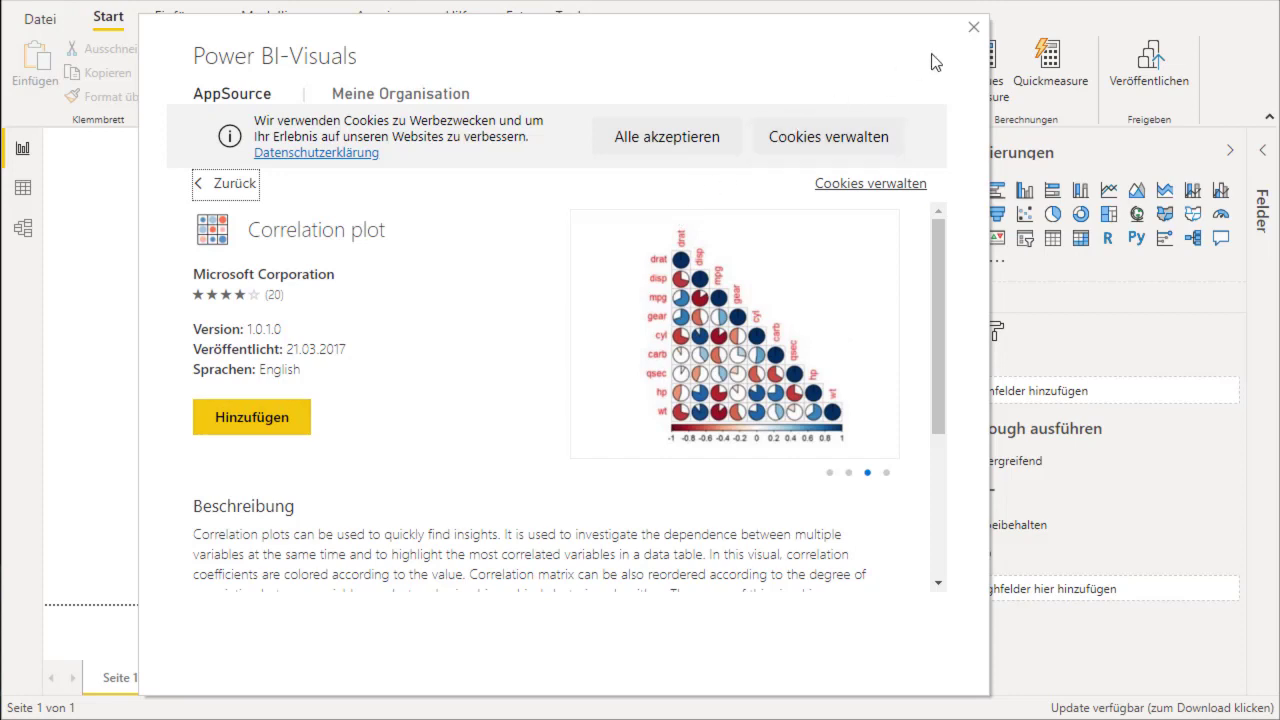
{"action": "left_click", "coordinate": [974, 28]}
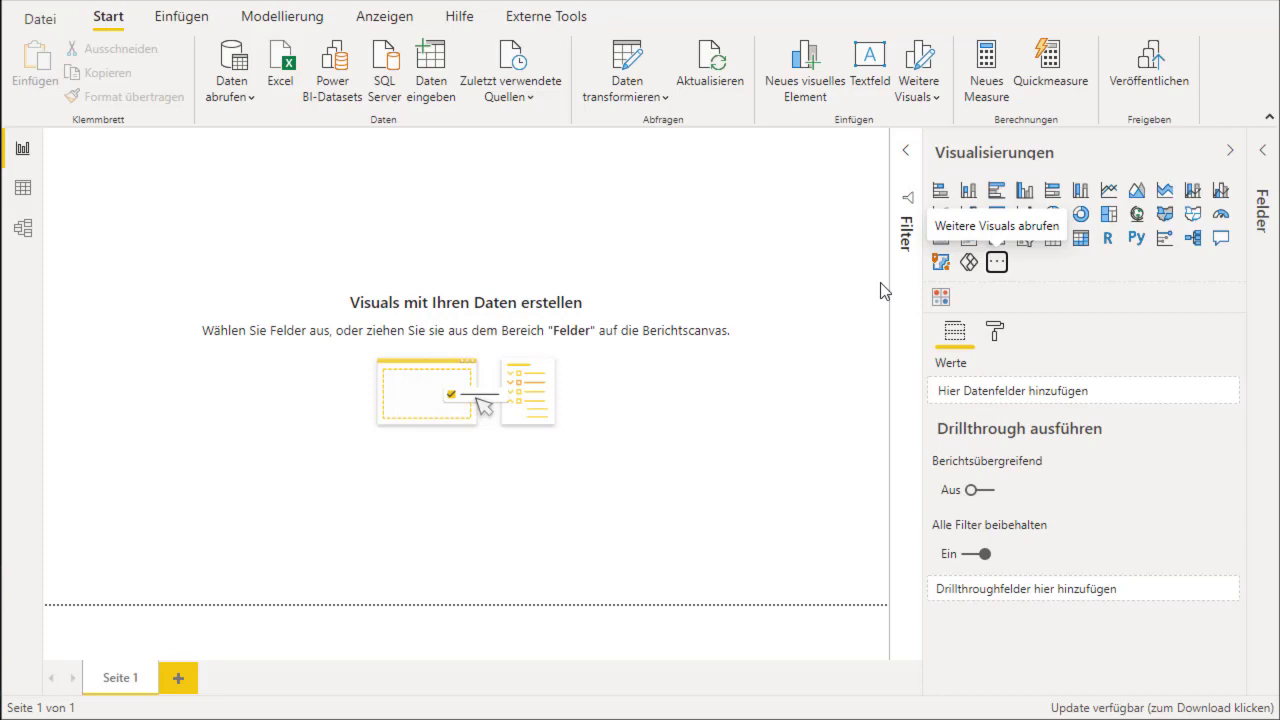
Temporarily widen the Tabelle1 fields list to read full field names, then restore its width.
{"action": "left_click", "coordinate": [1230, 151]}
{"action": "left_click", "coordinate": [1260, 152]}
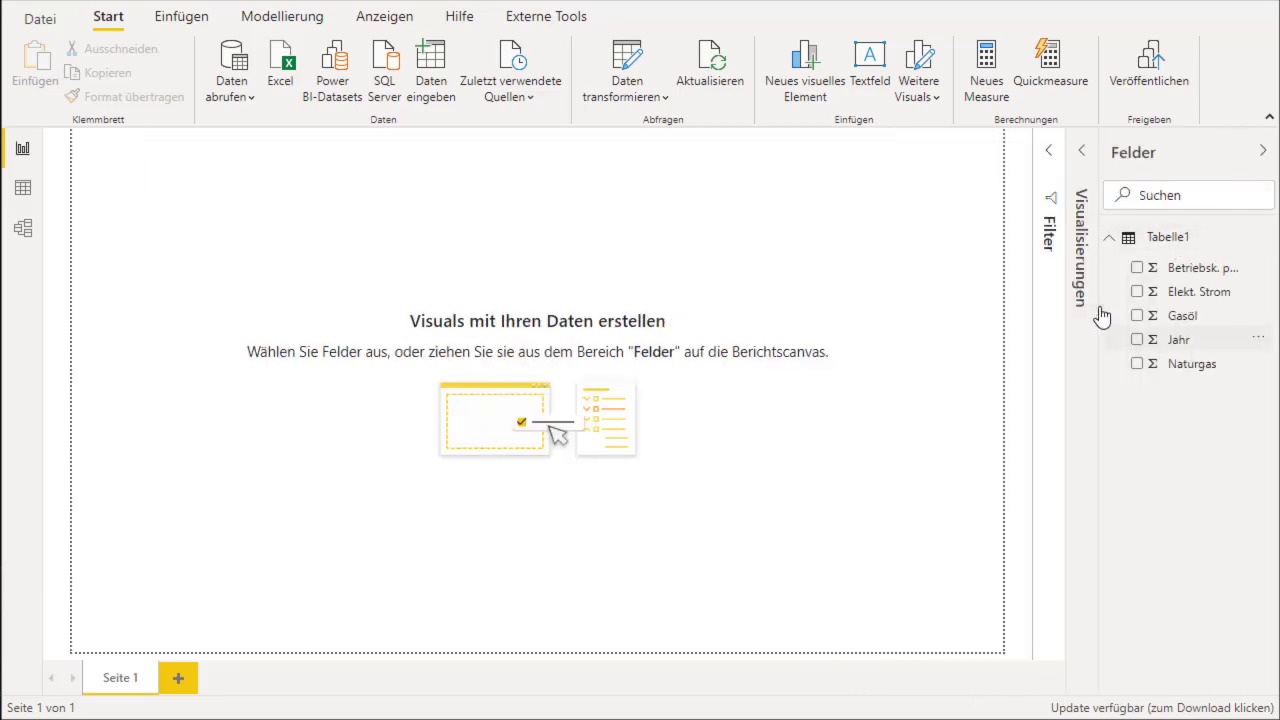
{"action": "left_click_drag", "start_coordinate": [1097, 240], "coordinate": [1064, 240]}
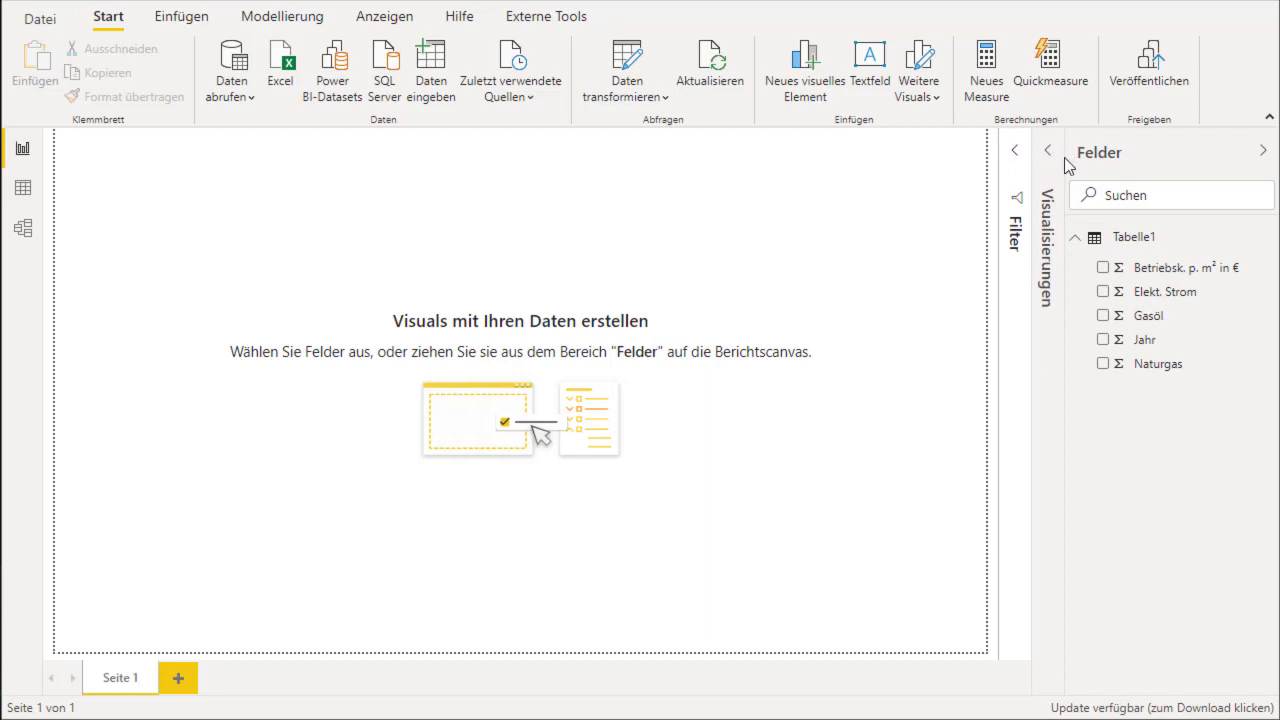
{"action": "left_click_drag", "start_coordinate": [1068, 157], "coordinate": [1102, 157]}
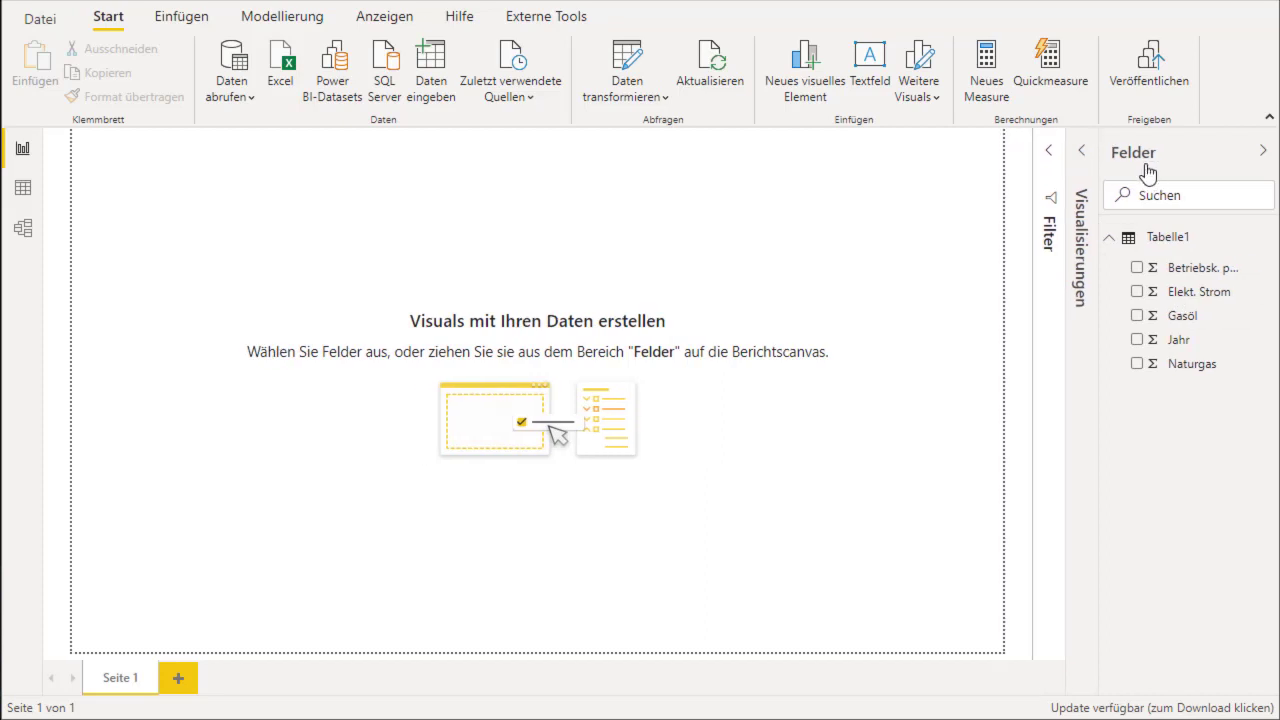
{"action": "left_click", "coordinate": [1081, 150]}
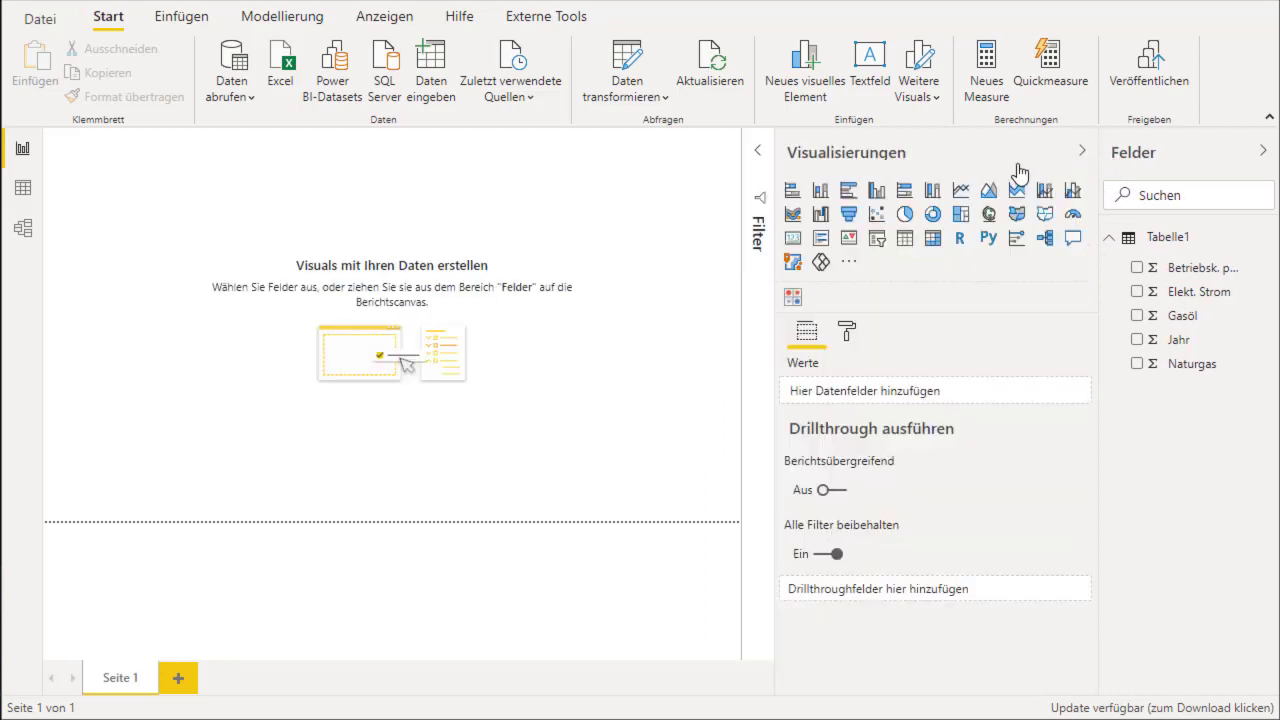
Place a Correlation plot visual on the page, moving it right and down and enlarging it.
{"action": "left_click", "coordinate": [792, 297]}
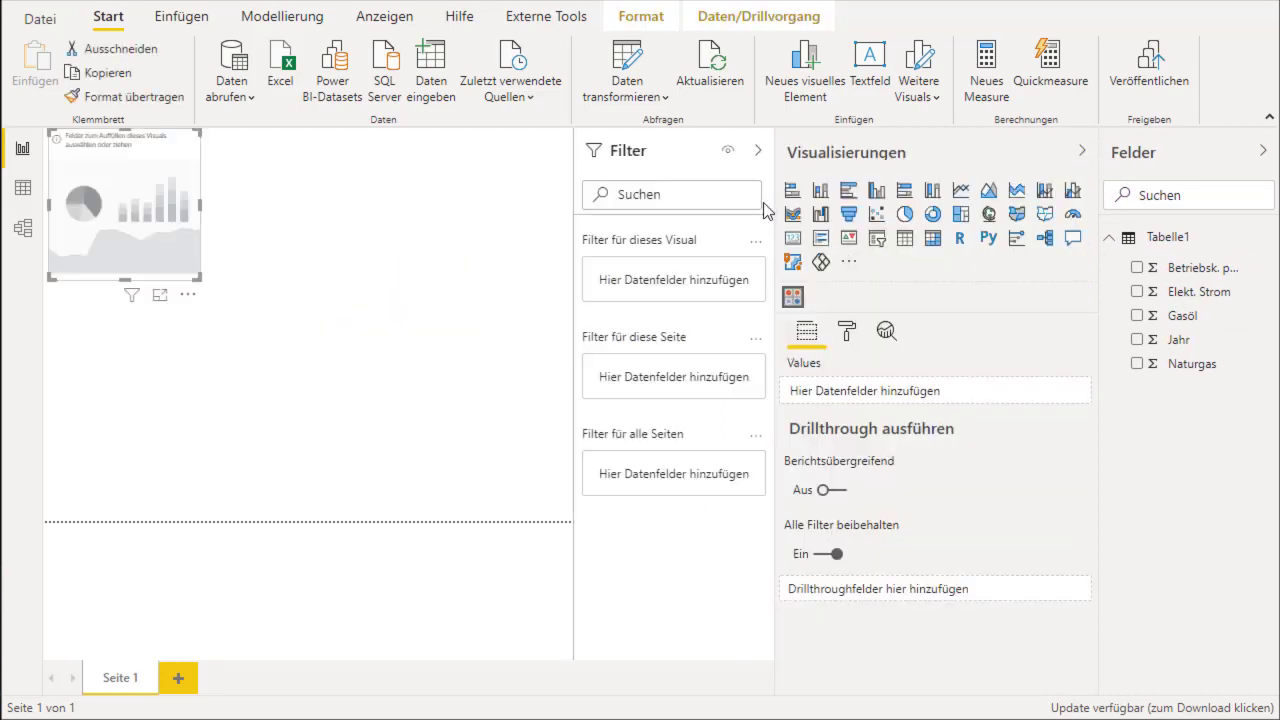
{"action": "left_click", "coordinate": [1081, 152]}
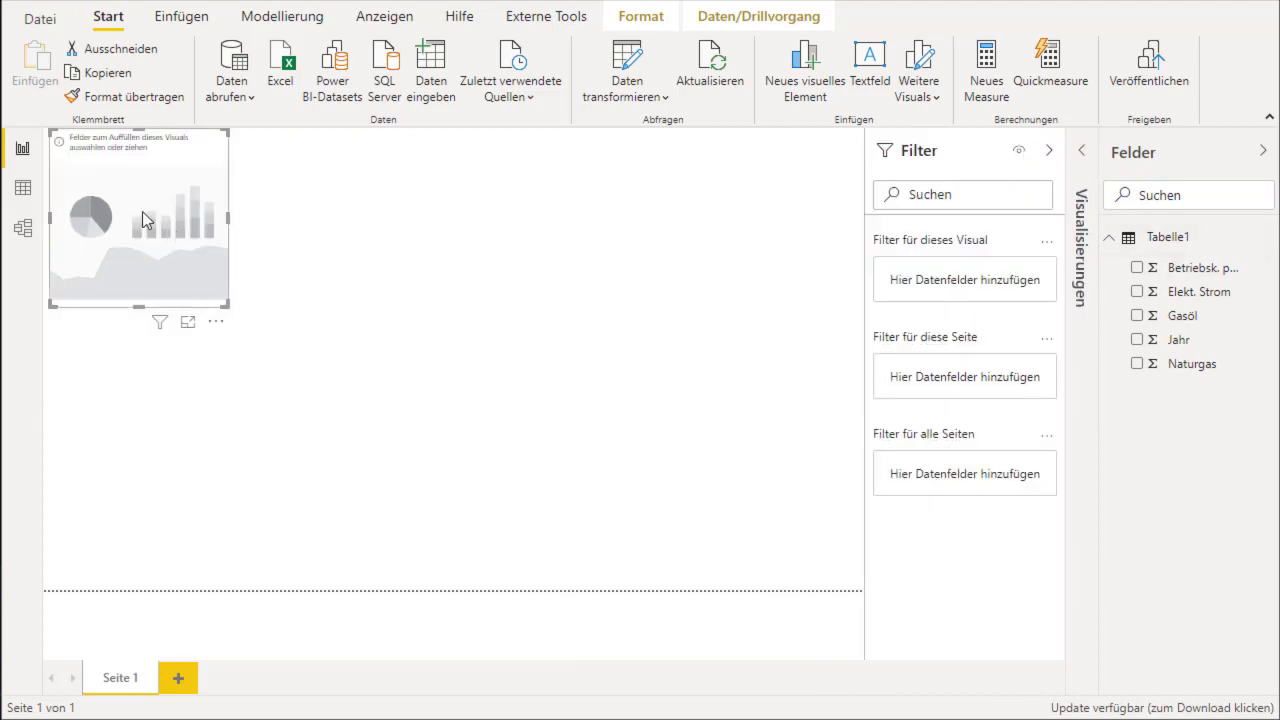
{"action": "left_click_drag", "start_coordinate": [142, 211], "coordinate": [289, 265]}
{"action": "left_click_drag", "start_coordinate": [383, 358], "coordinate": [490, 428]}
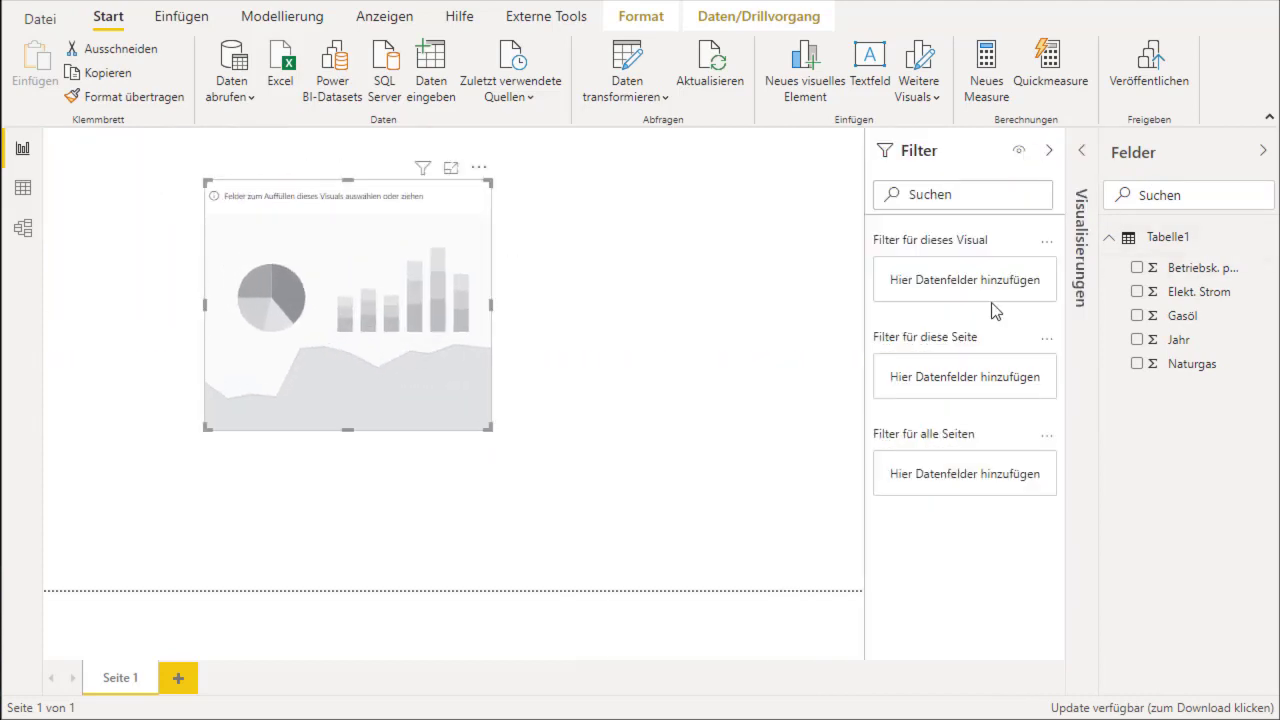
Add the Betriebsk. p. m² in €, Gasöl, Naturgas and Elekt. Strom fields to the visual.
{"action": "left_click", "coordinate": [1137, 268]}
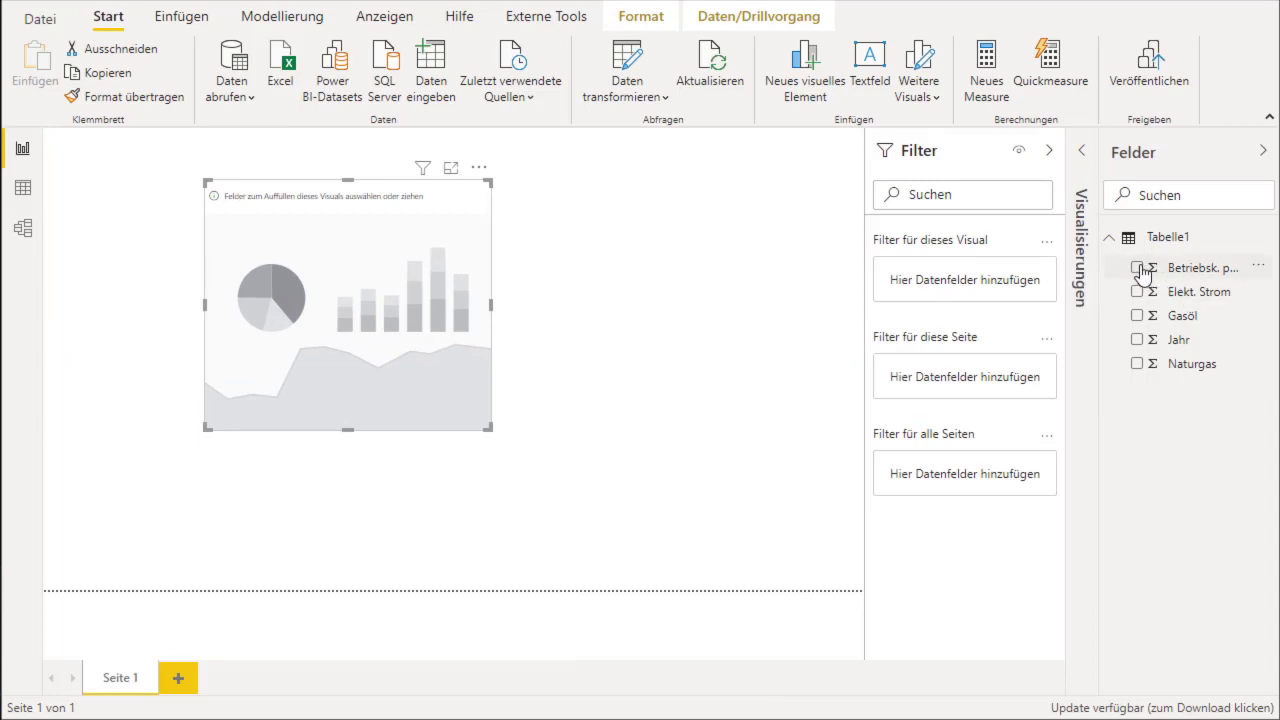
{"action": "left_click", "coordinate": [1139, 316]}
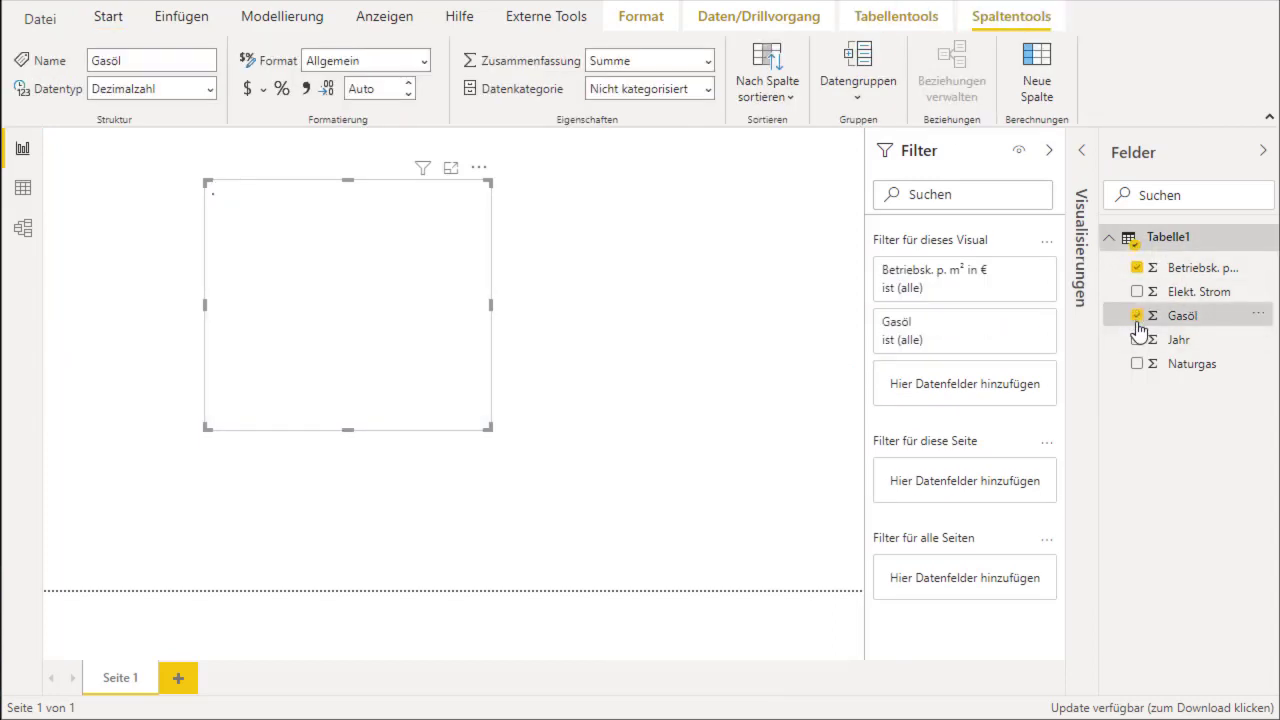
{"action": "left_click", "coordinate": [1137, 364]}
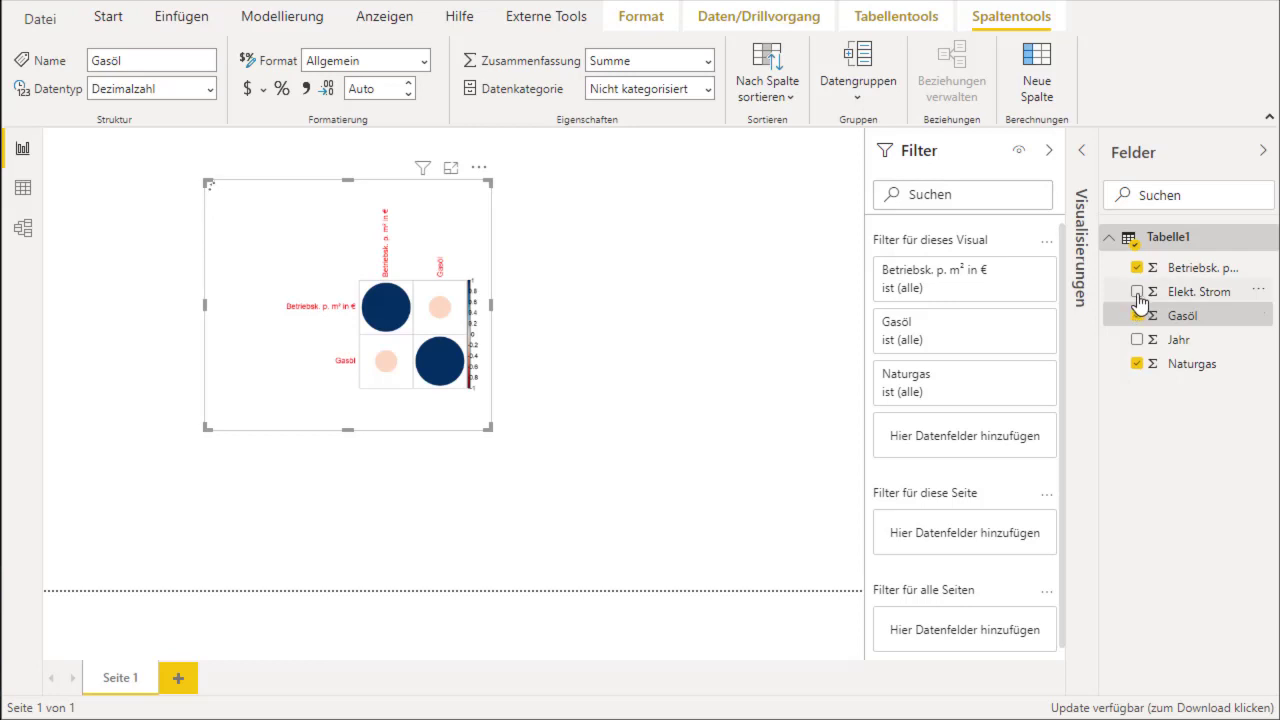
{"action": "left_click", "coordinate": [1137, 292]}
Enlarge and reposition the correlation plot, collapsing the Filter pane for more canvas space.
{"action": "left_click_drag", "start_coordinate": [488, 428], "coordinate": [810, 576]}
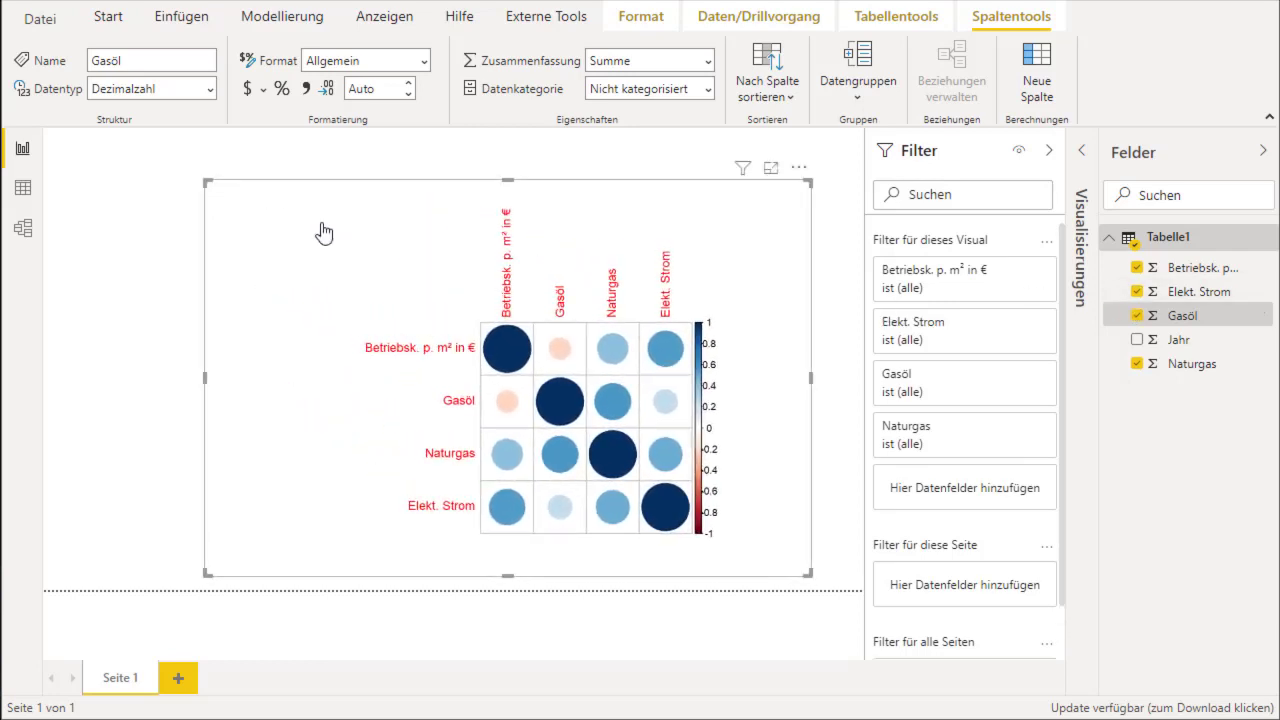
{"action": "left_click_drag", "start_coordinate": [234, 166], "coordinate": [190, 127]}
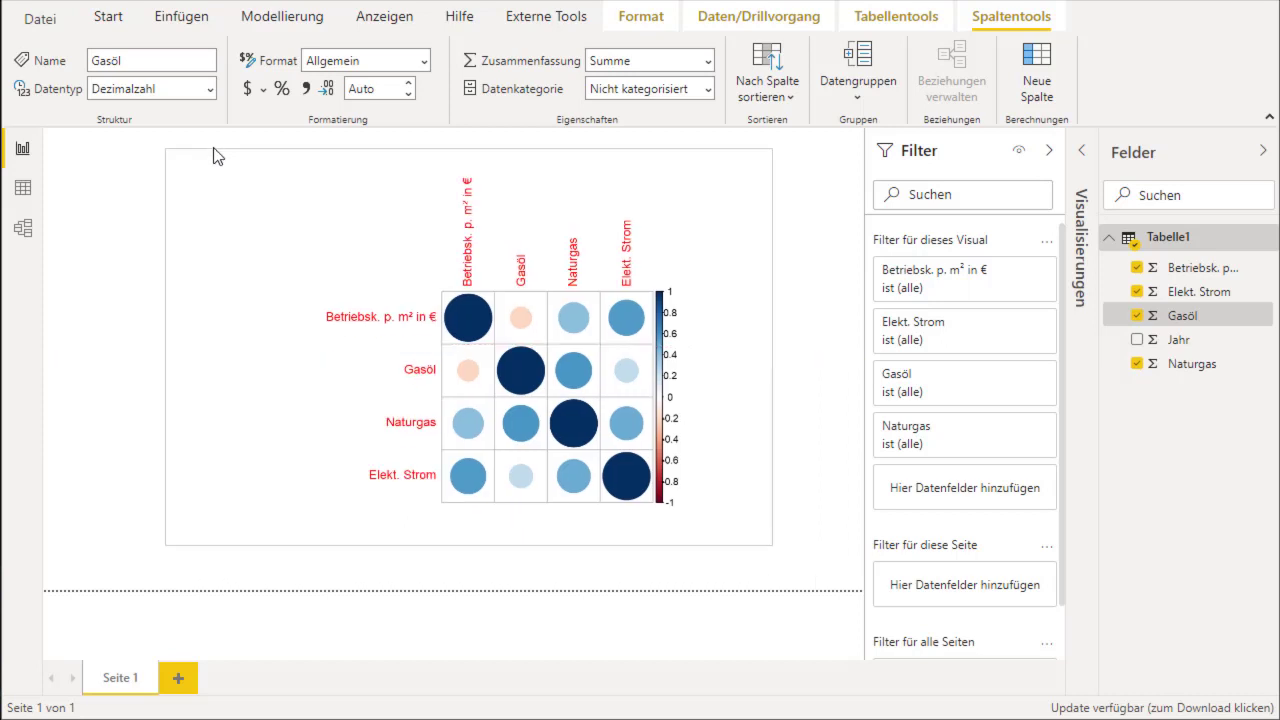
{"action": "left_click_drag", "start_coordinate": [767, 536], "coordinate": [790, 560]}
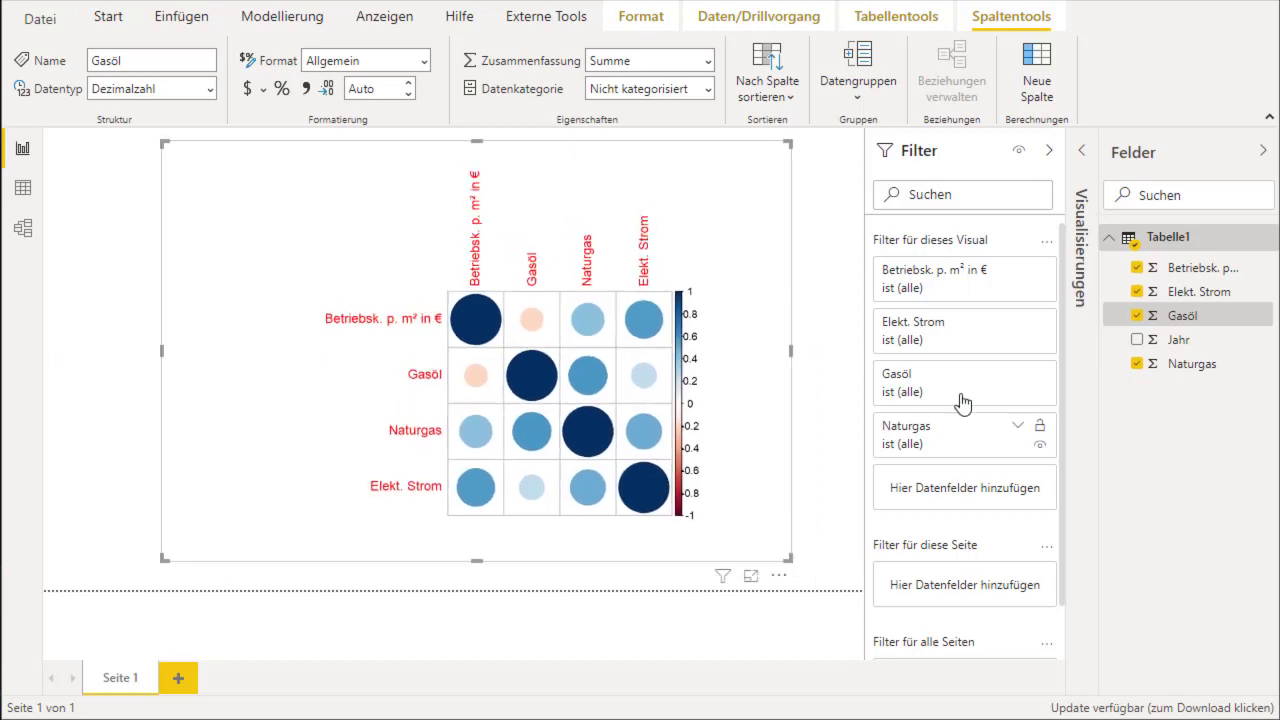
{"action": "left_click", "coordinate": [1048, 152]}
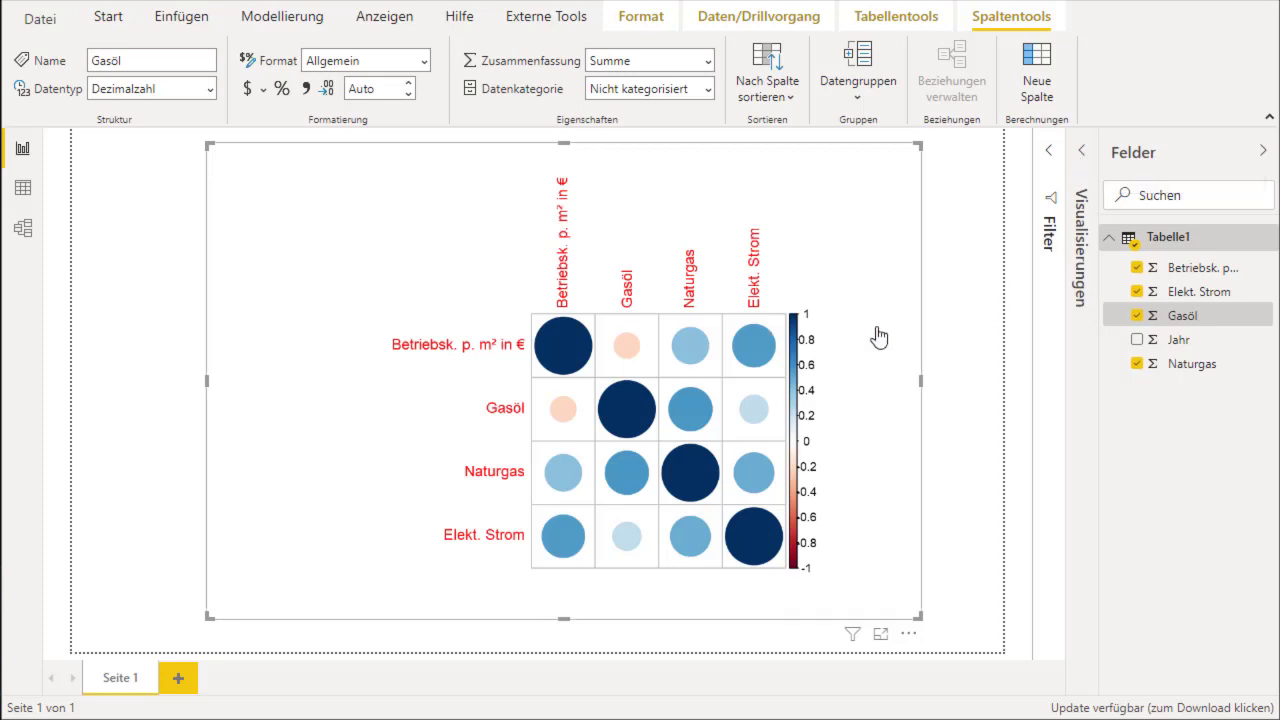
{"action": "left_click", "coordinate": [1081, 150]}
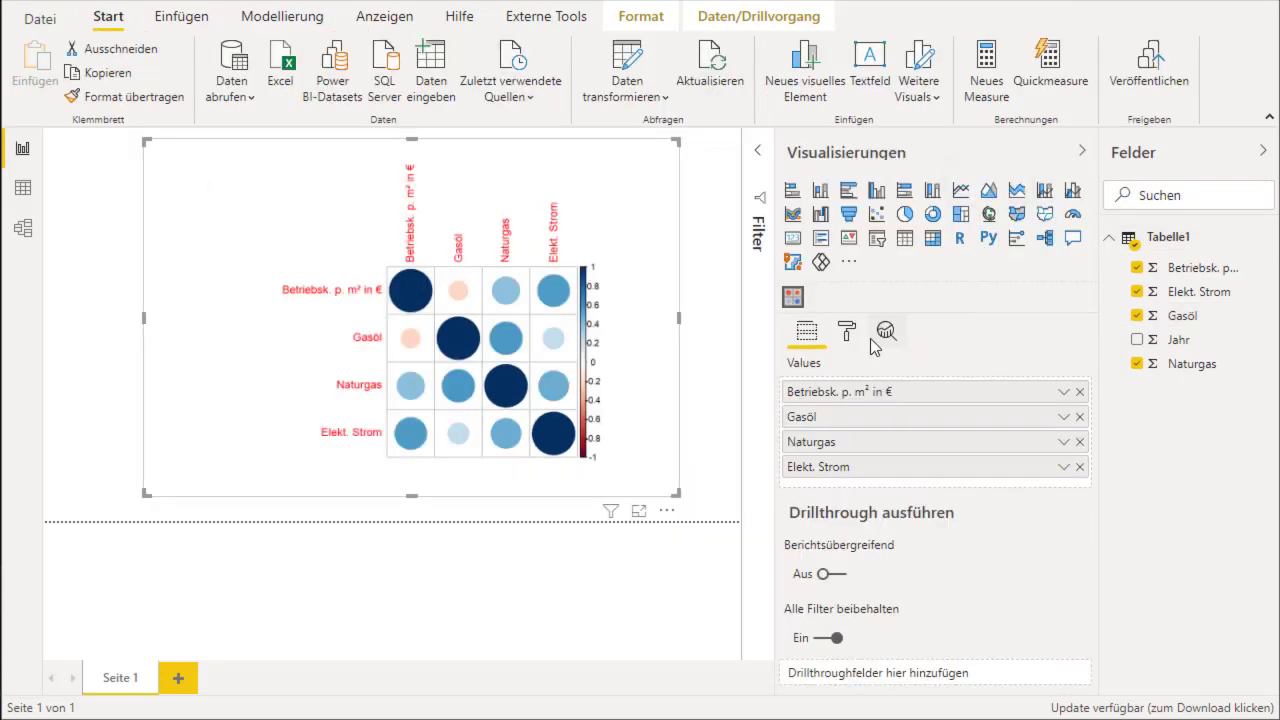
In the Format settings, switch Labels and Correlation coefficients to Ein, leaving plot parameters off.
{"action": "left_click", "coordinate": [842, 333]}
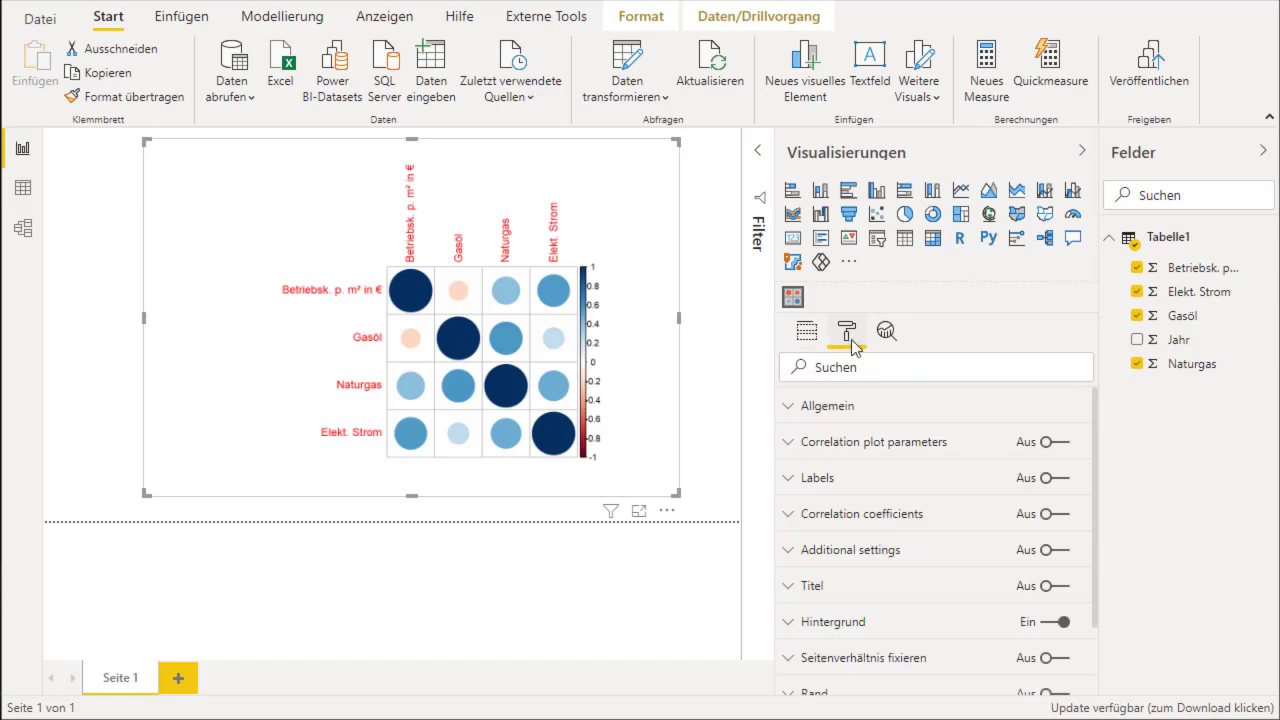
{"action": "left_click", "coordinate": [1050, 478]}
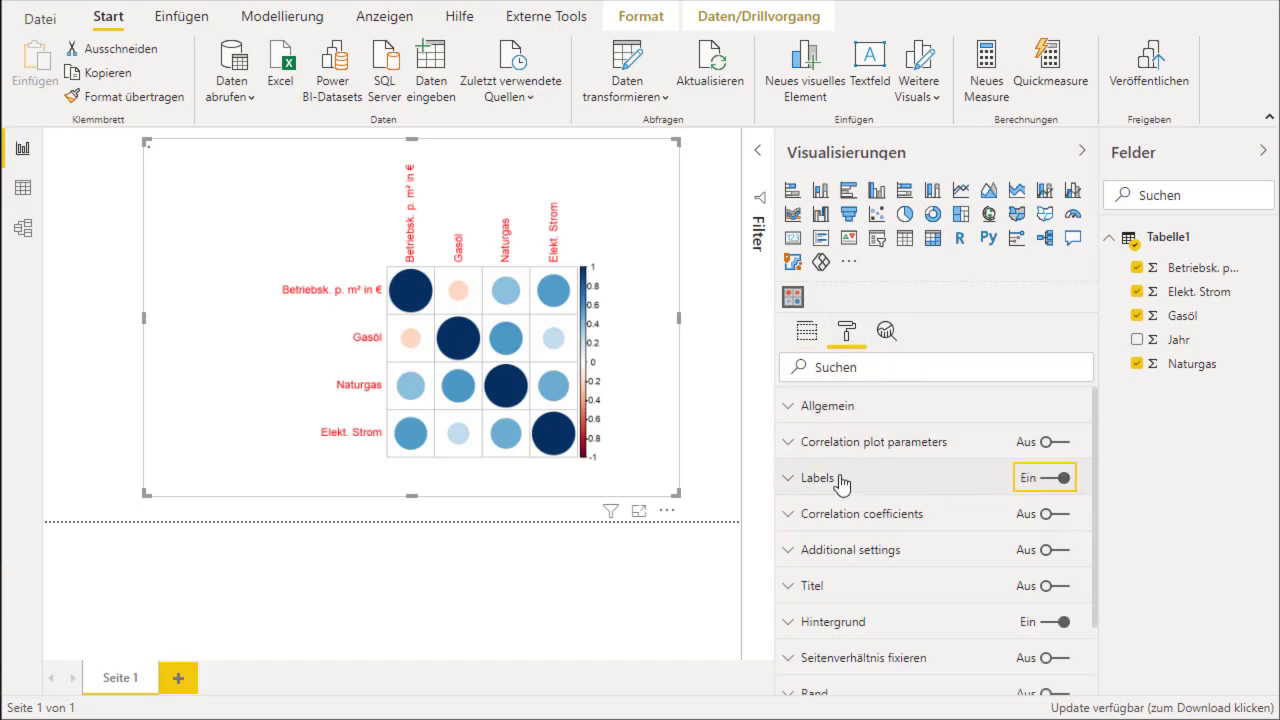
{"action": "left_click", "coordinate": [789, 479]}
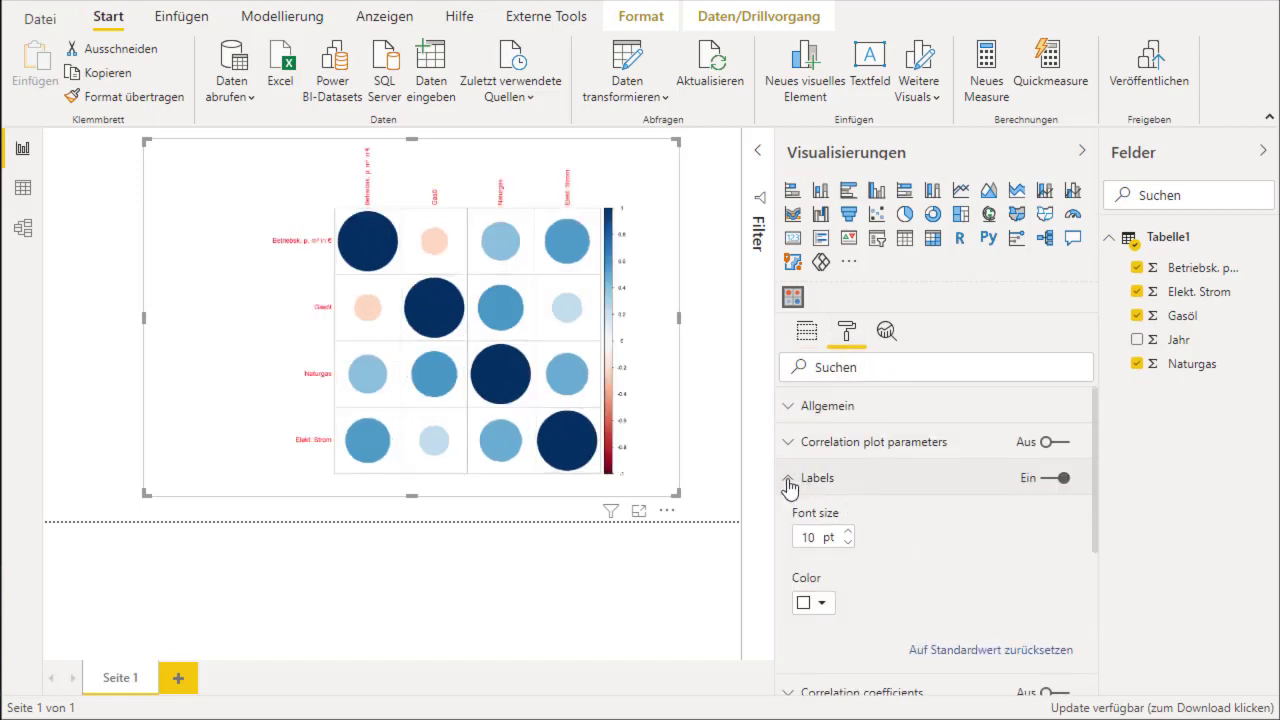
{"action": "left_click", "coordinate": [790, 481]}
{"action": "left_click", "coordinate": [1056, 444]}
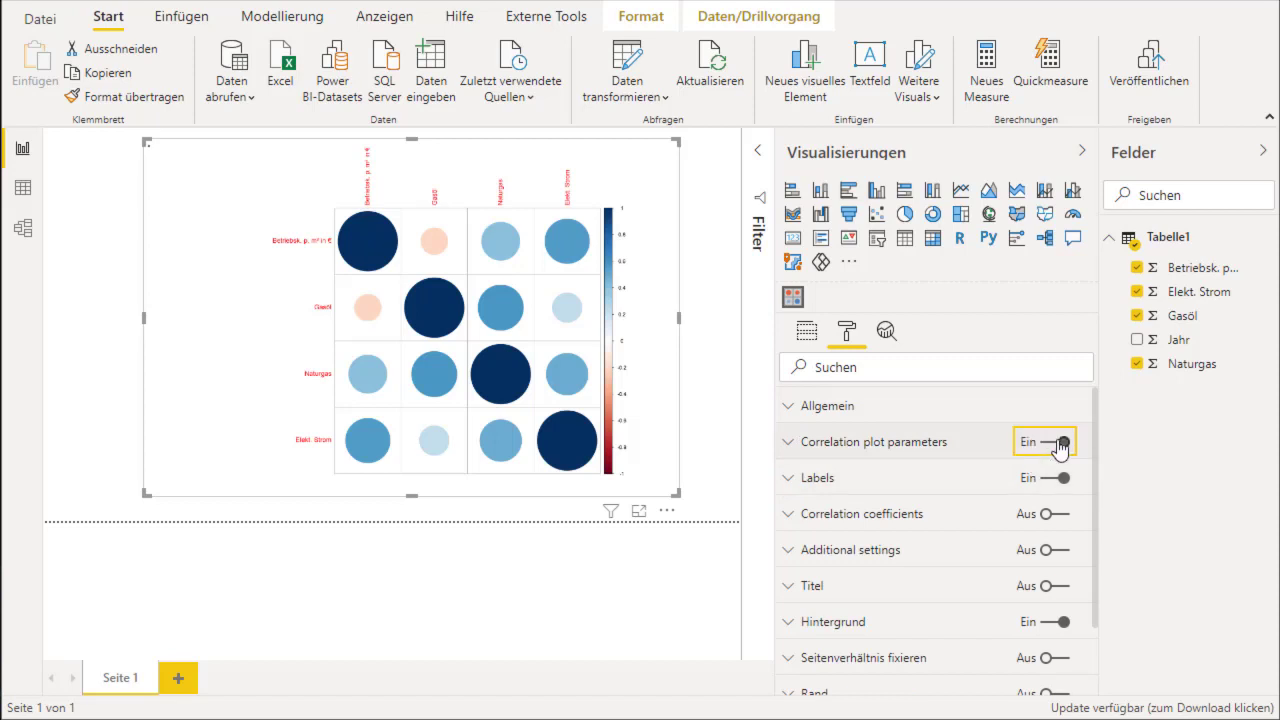
{"action": "left_click", "coordinate": [1058, 443]}
{"action": "left_click", "coordinate": [1048, 515]}
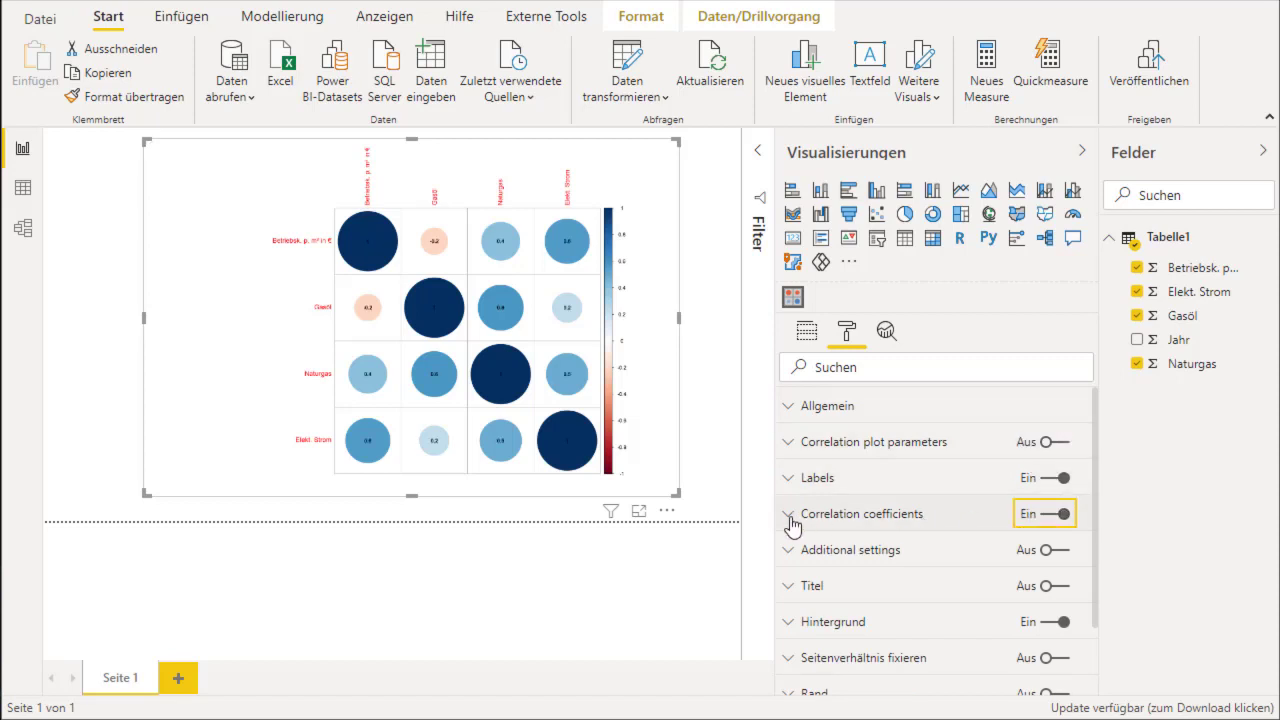
{"action": "left_click", "coordinate": [1081, 152]}
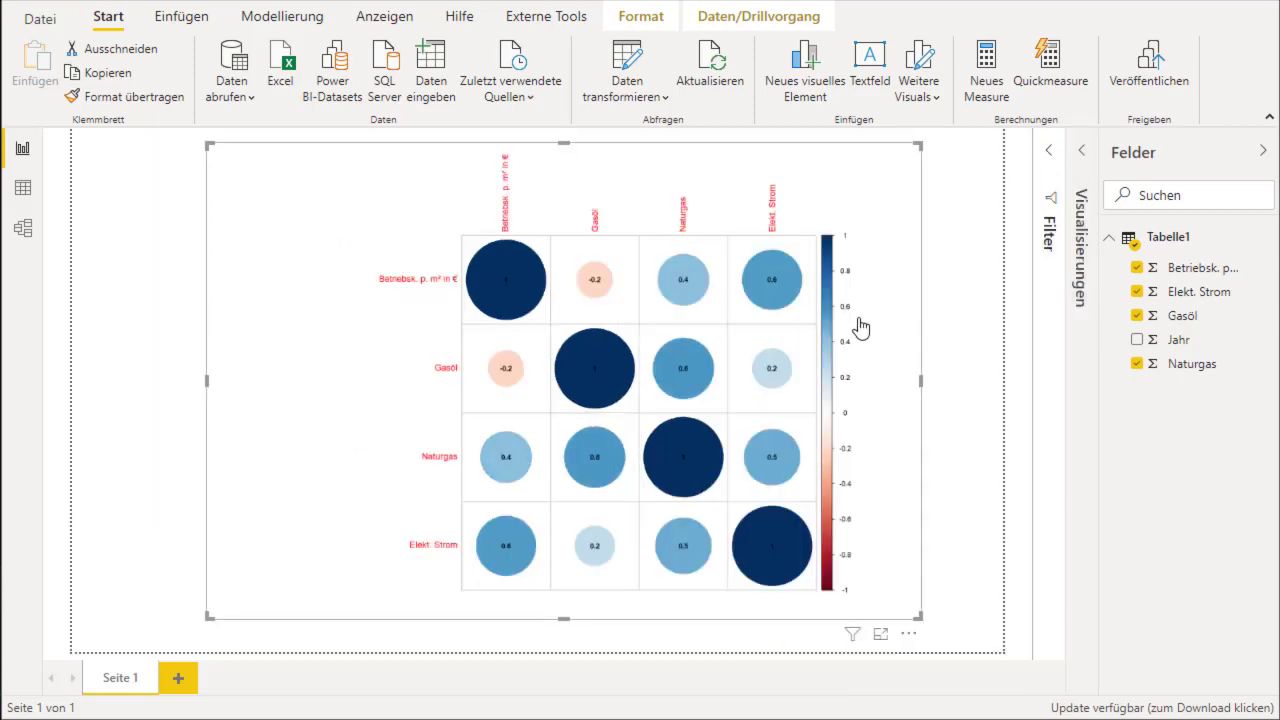
Collapse the Felder pane so the labelled correlation plot fills the wider canvas.
{"action": "left_click", "coordinate": [1263, 150]}
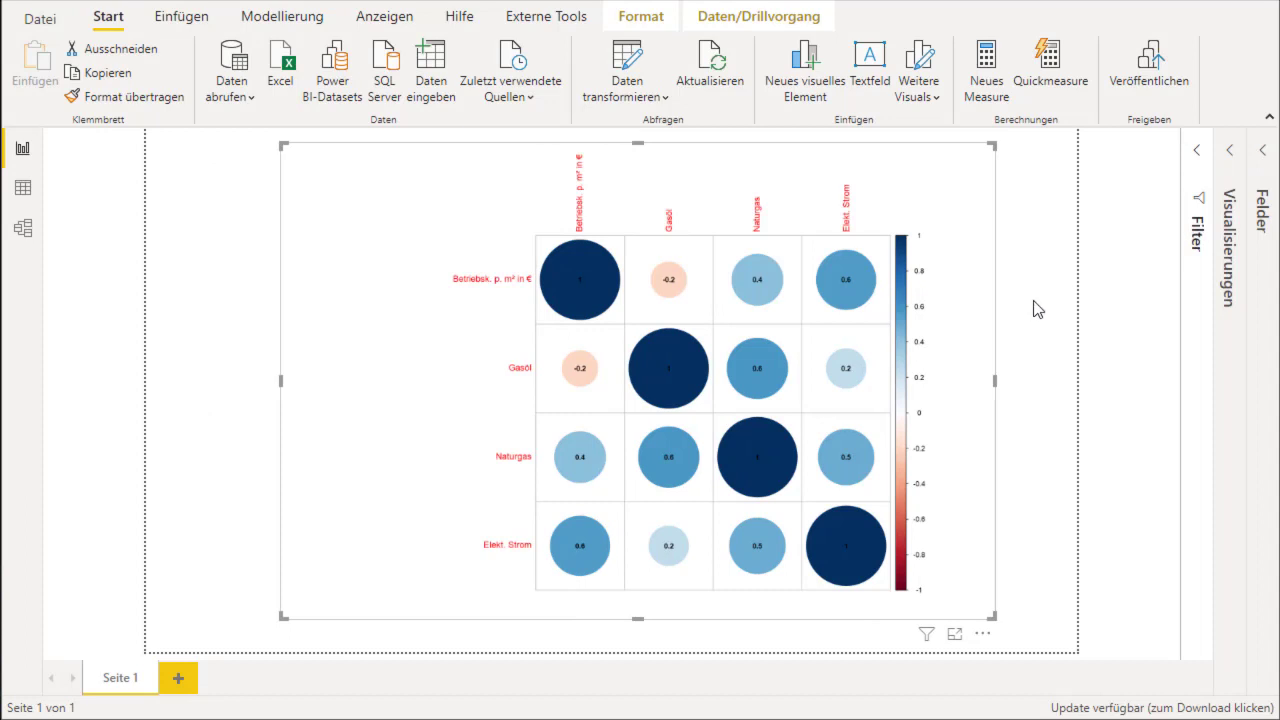